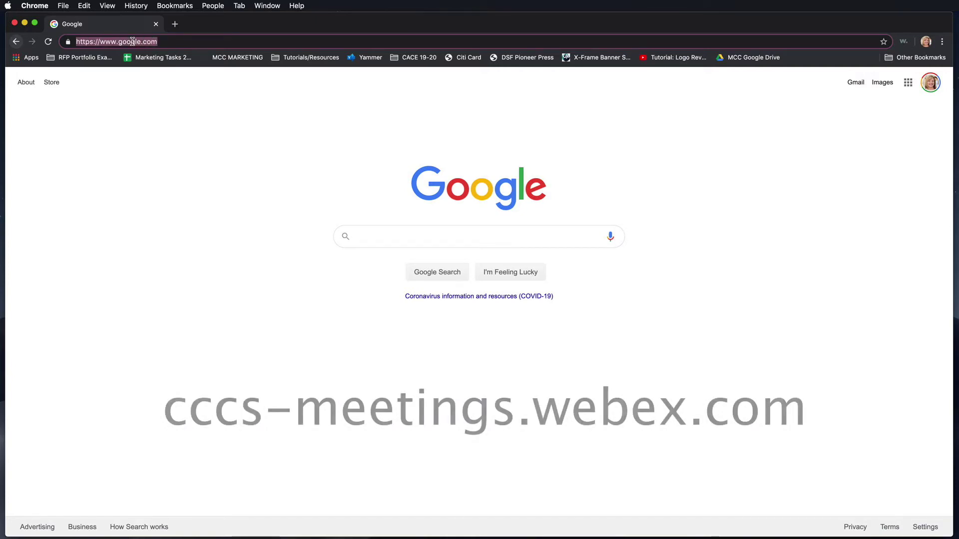
Go to cccs-meetings.webex.com, start signing in and submit the user's email address
text(cccs)
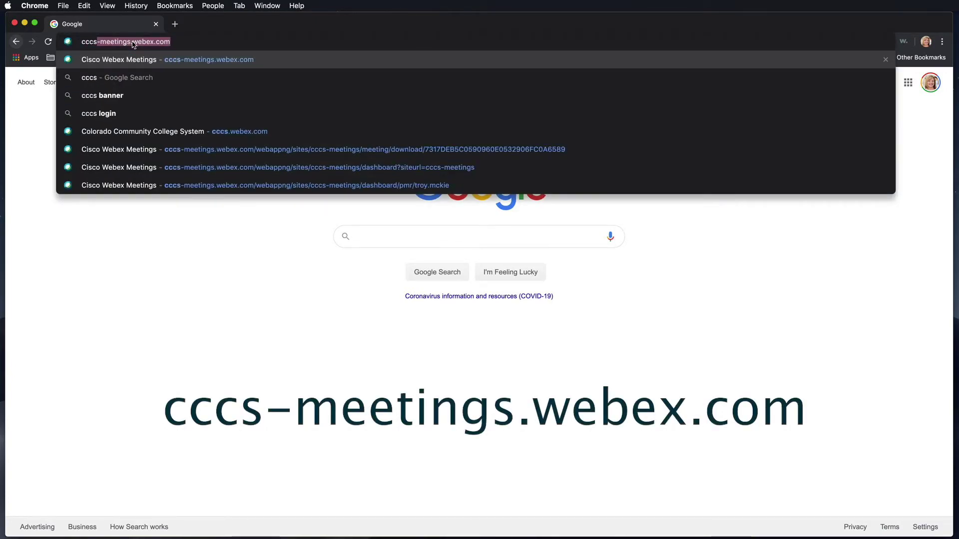
text(-meetings.we)
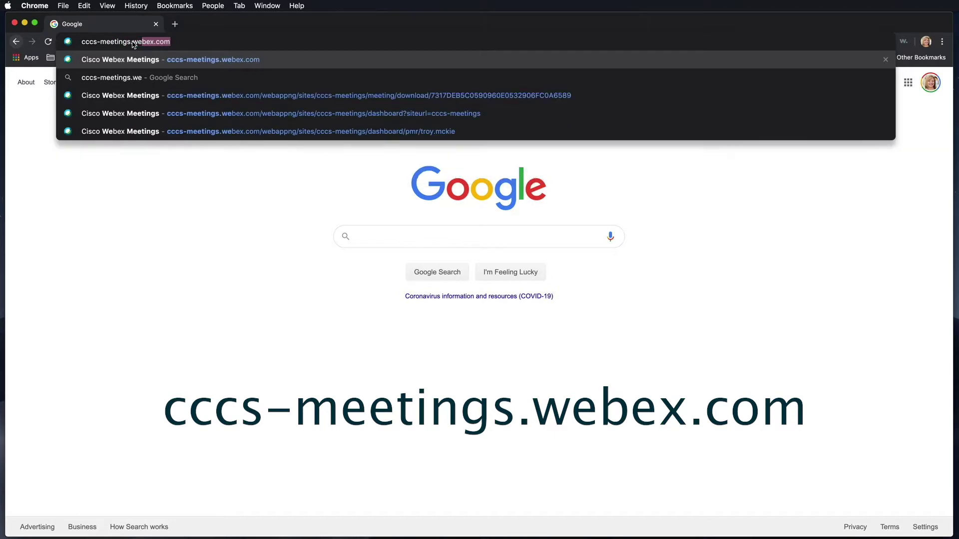
text(bex.com)
key(Return)
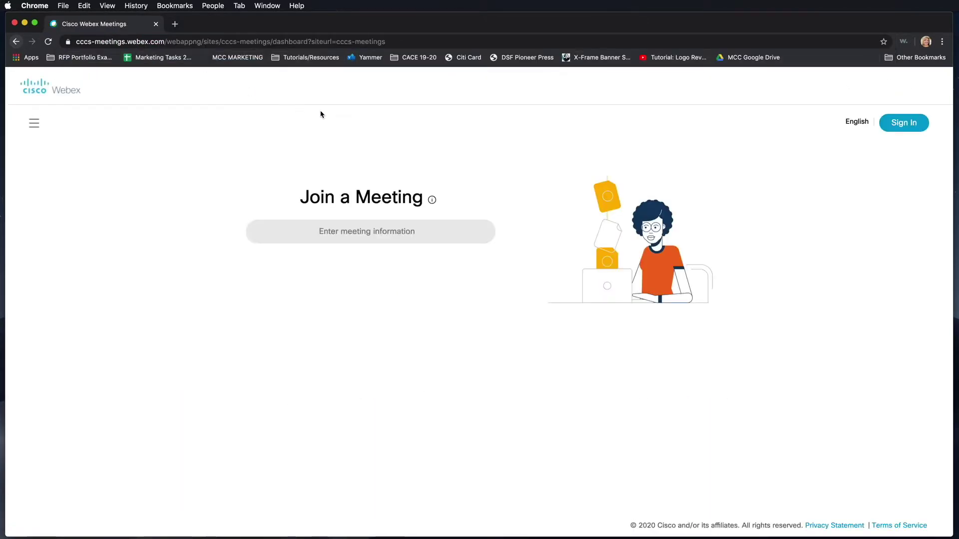
click(903, 122)
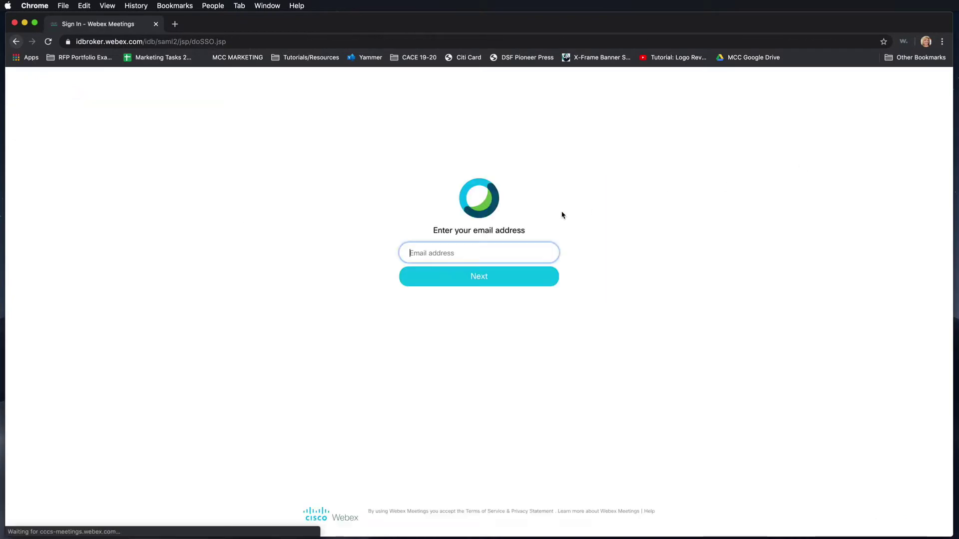
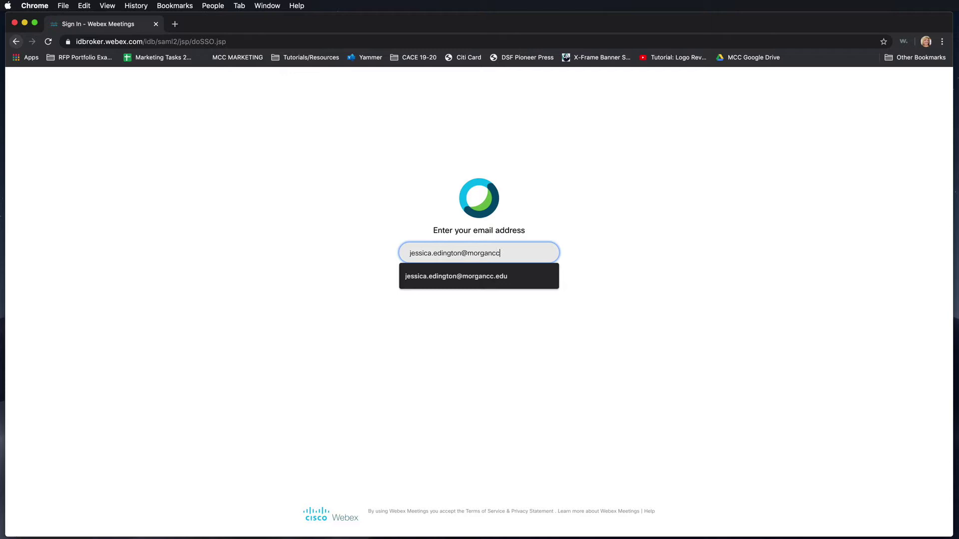
click(498, 280)
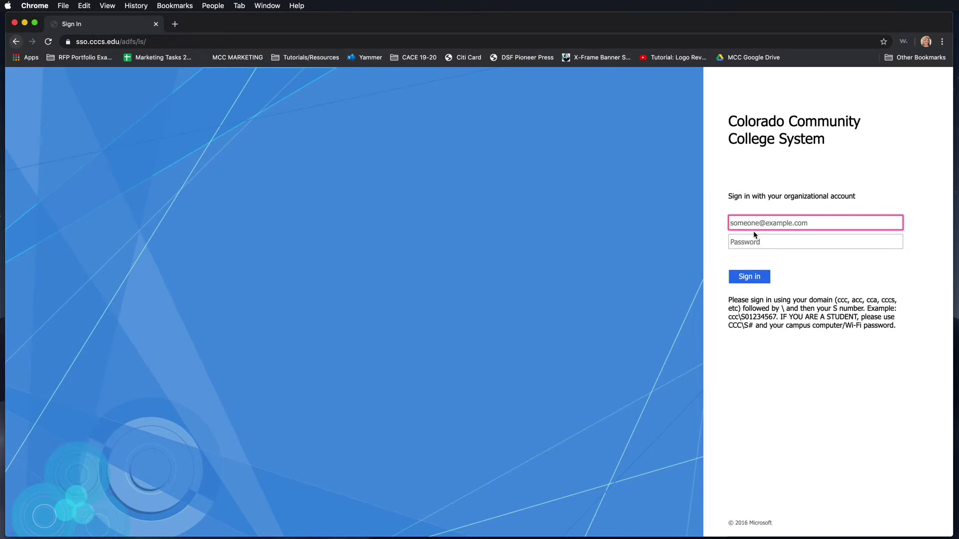
Enter the college domain username and the account password on the organizational sign-in form
text(ccc)
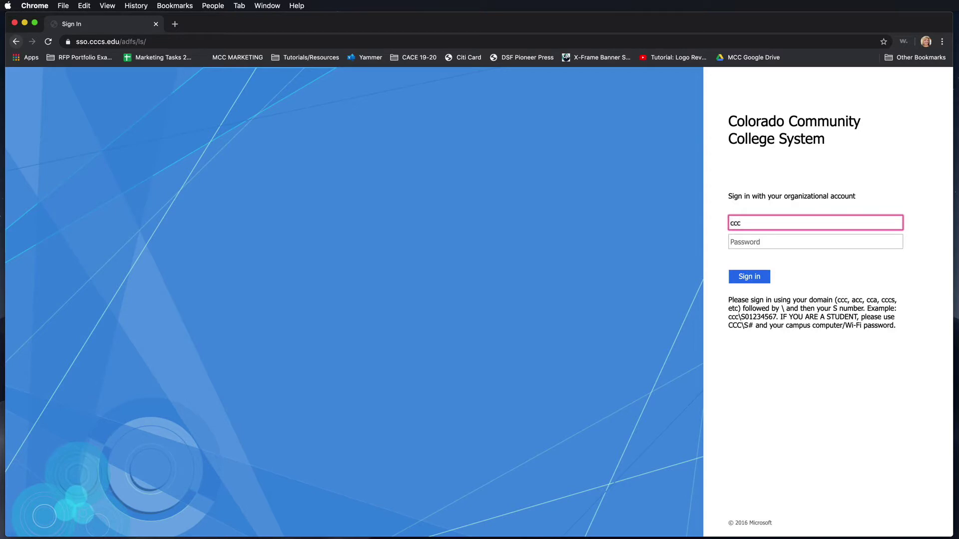
text(\S)
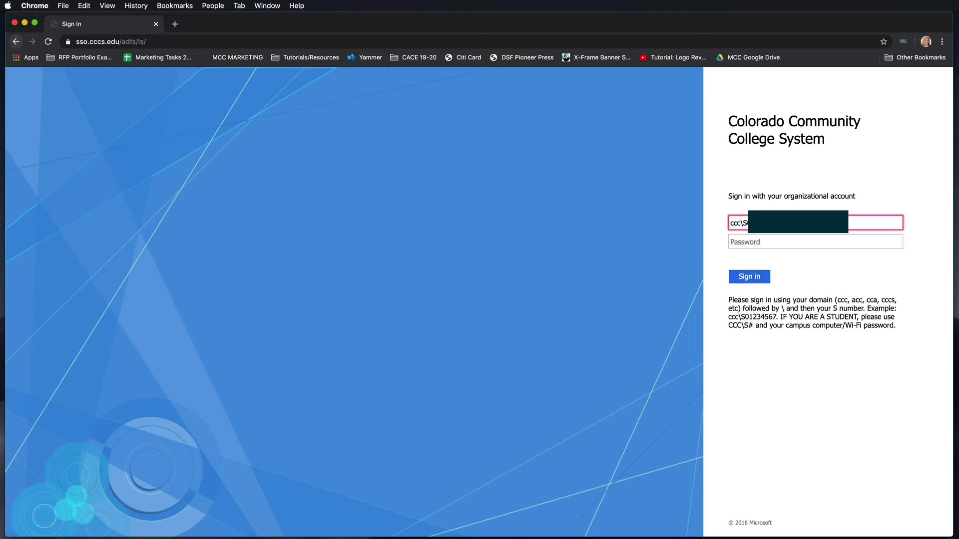
key(Tab)
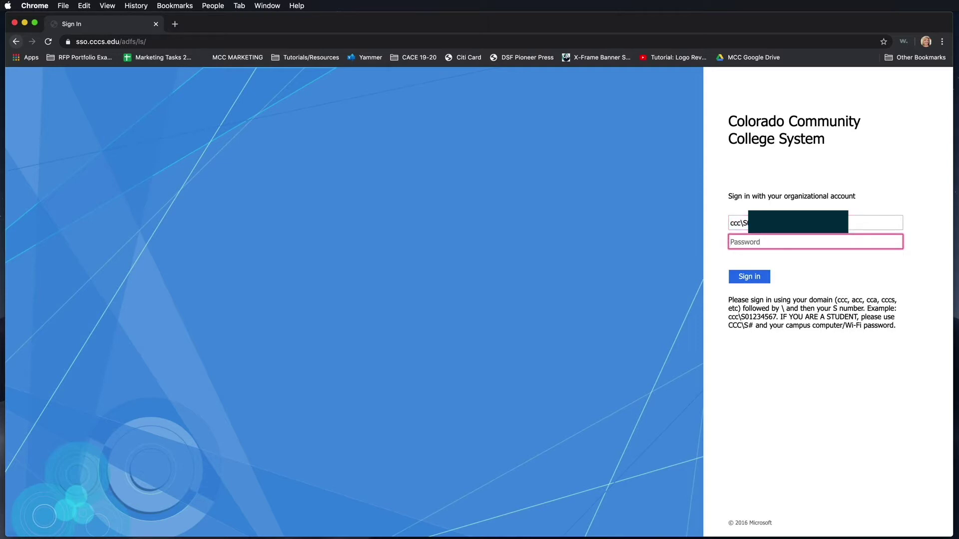
text(•••••••••••••••)
Complete the organizational sign-in and select the personal room meeting link on the home page
click(760, 277)
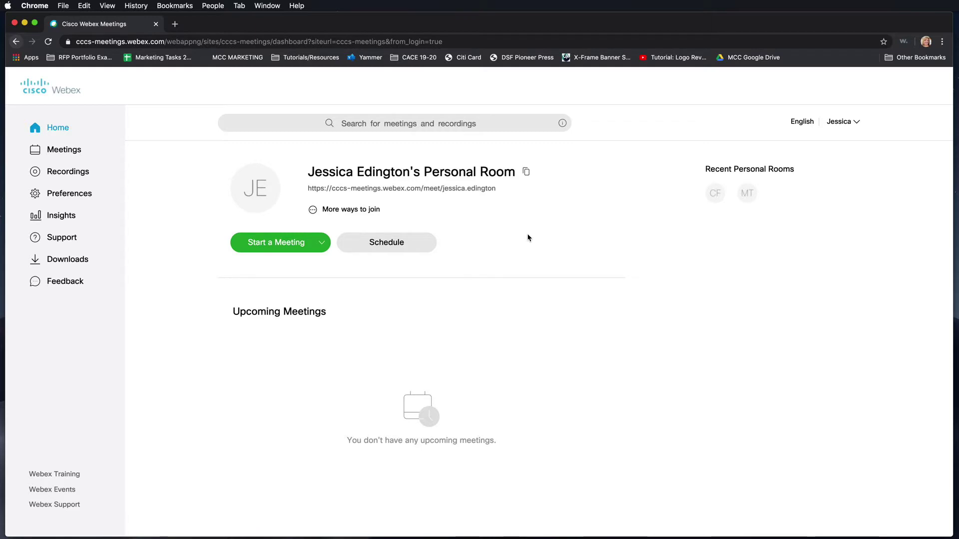
triple_click(382, 190)
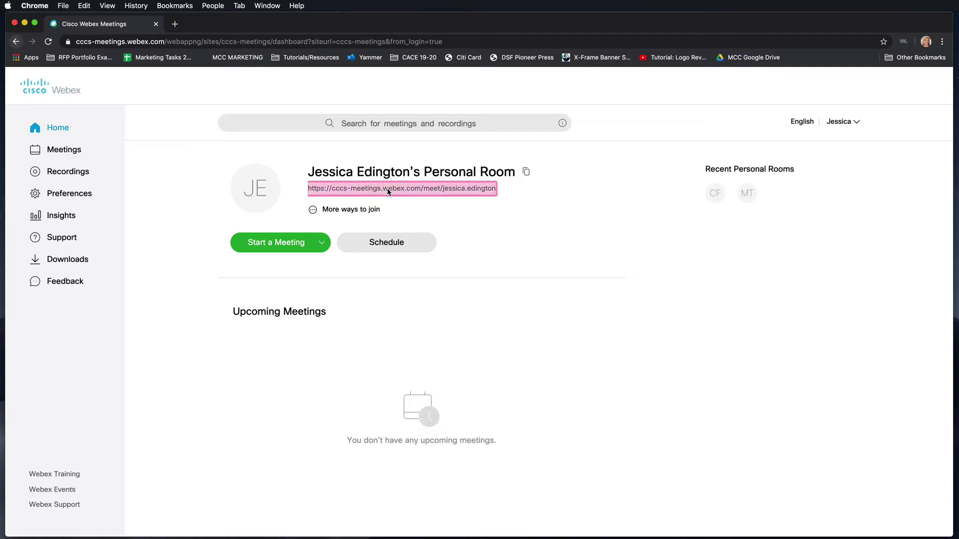
right_click(388, 188)
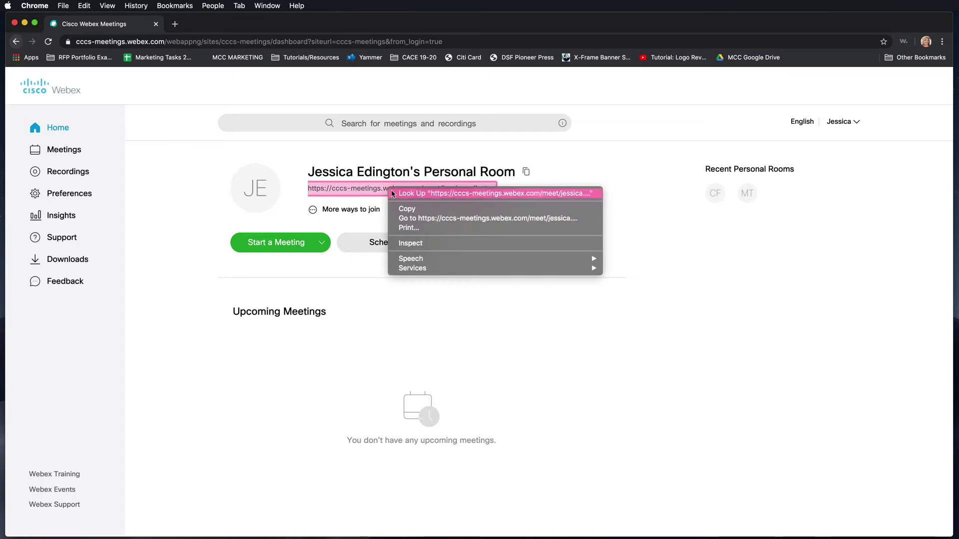
click(642, 226)
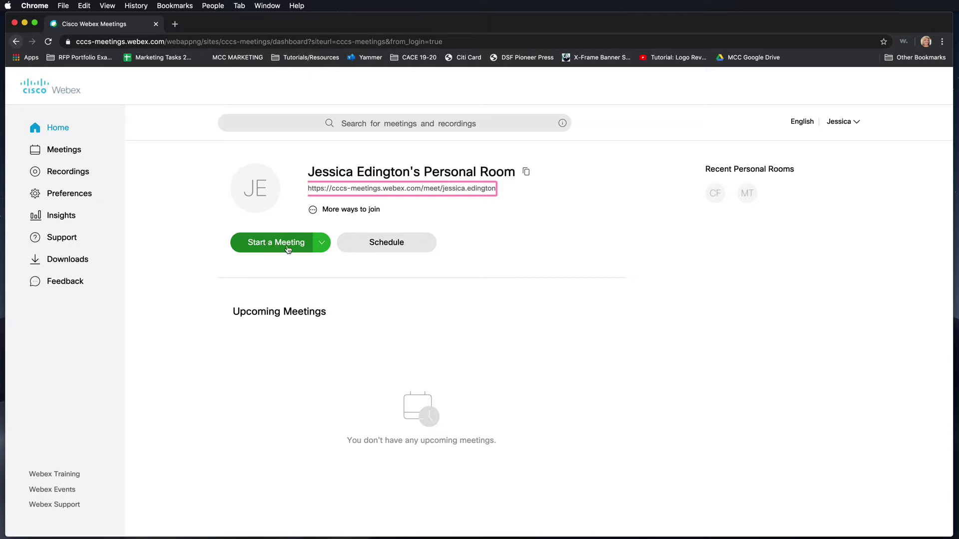
Confirm Use desktop app in the Start a Meeting choices and start the personal room meeting
click(323, 248)
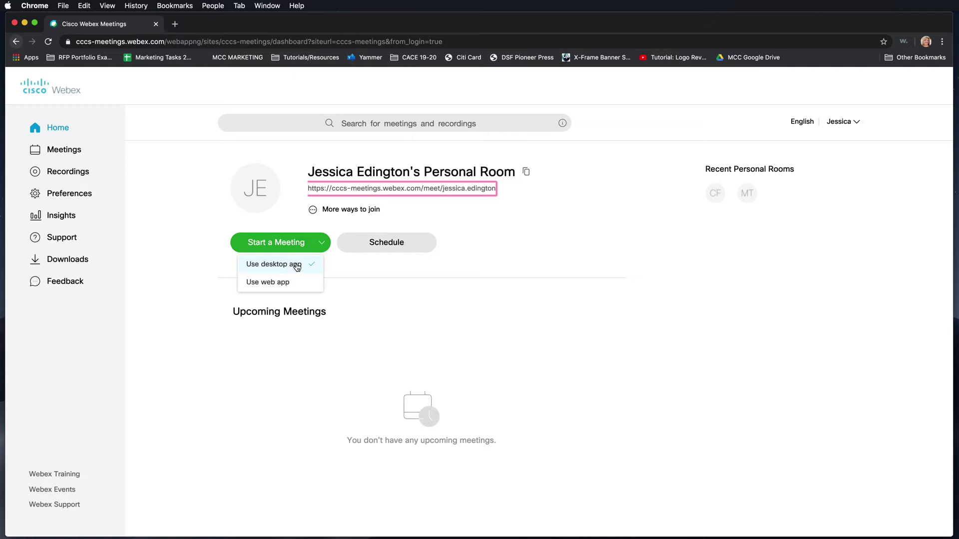
click(293, 251)
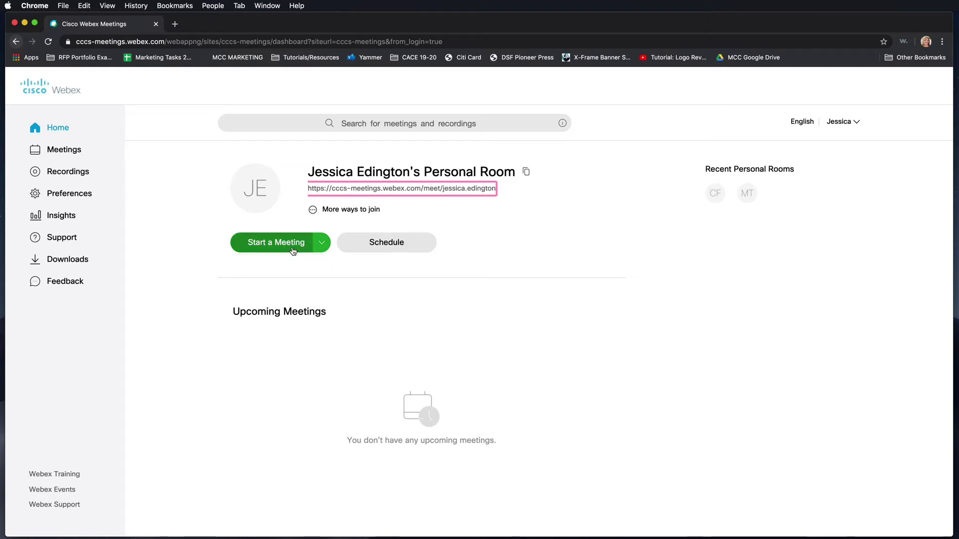
click(321, 243)
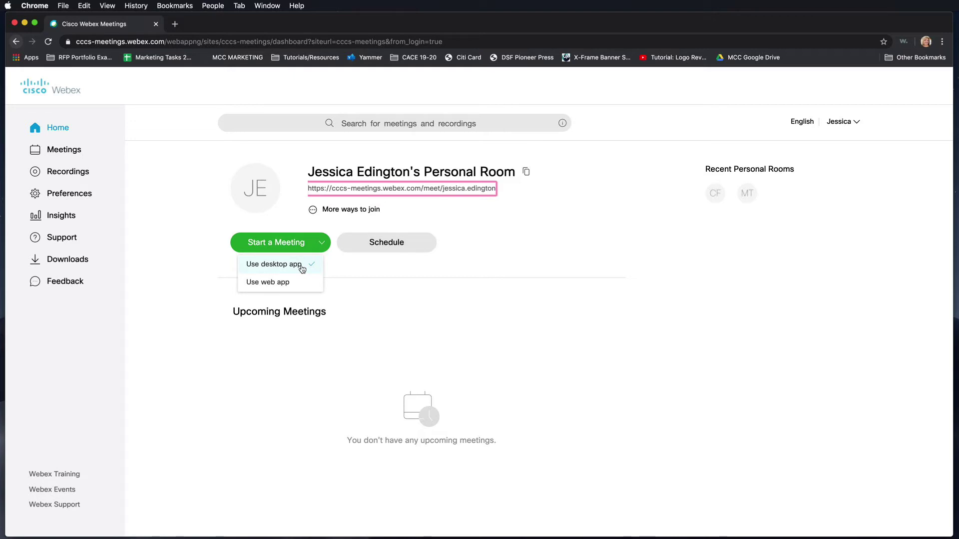
click(301, 266)
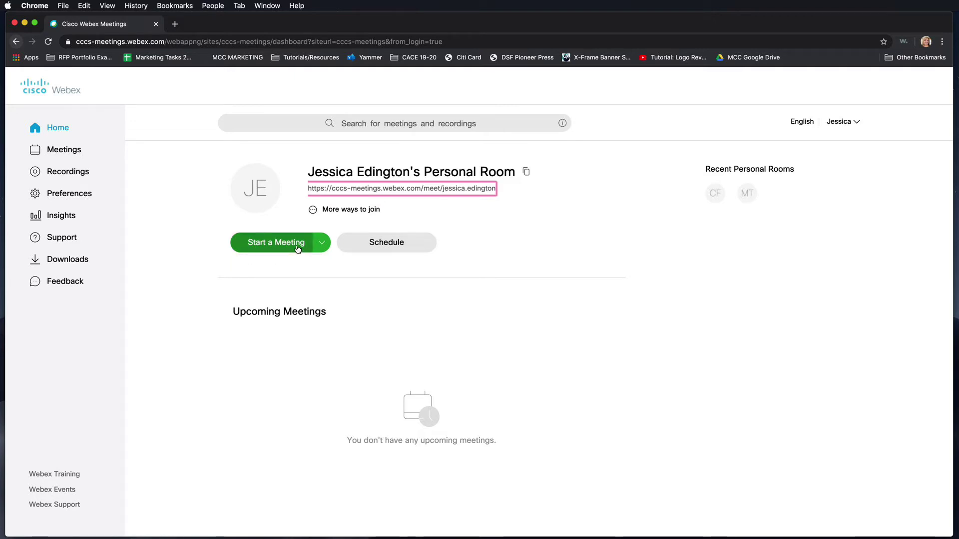
click(297, 245)
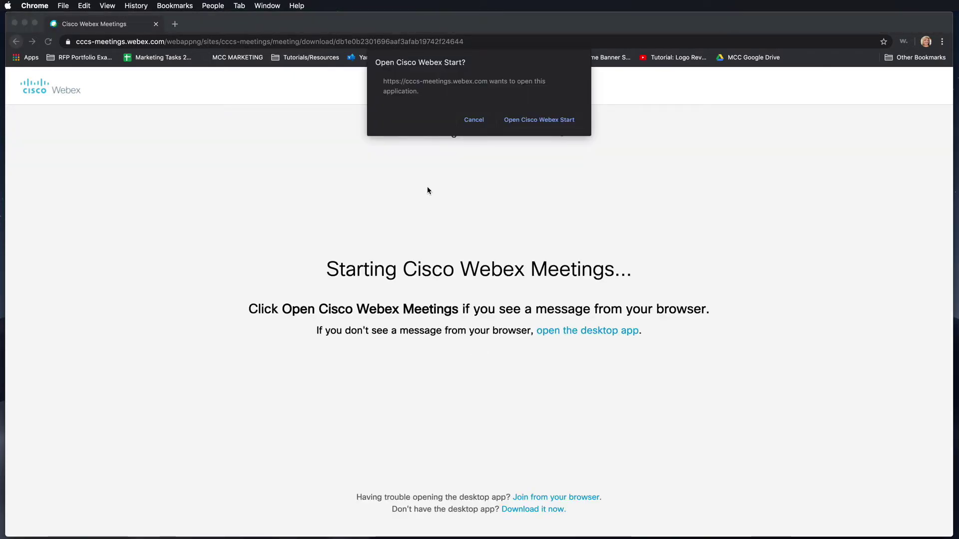
click(532, 126)
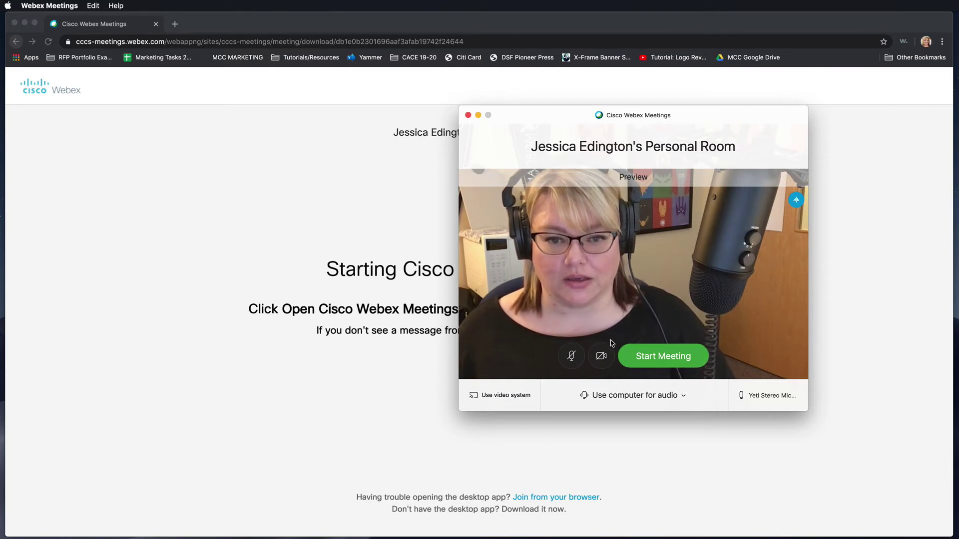
click(601, 356)
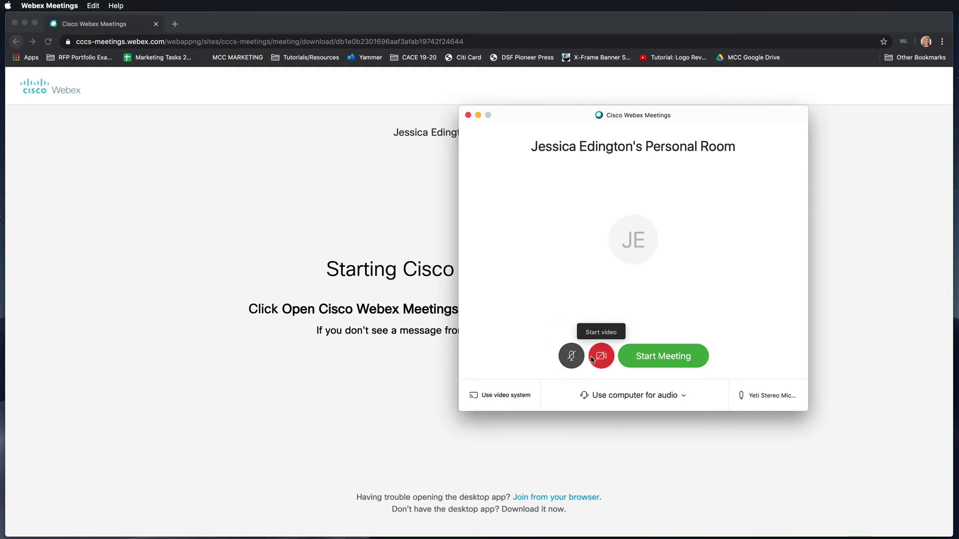
click(592, 359)
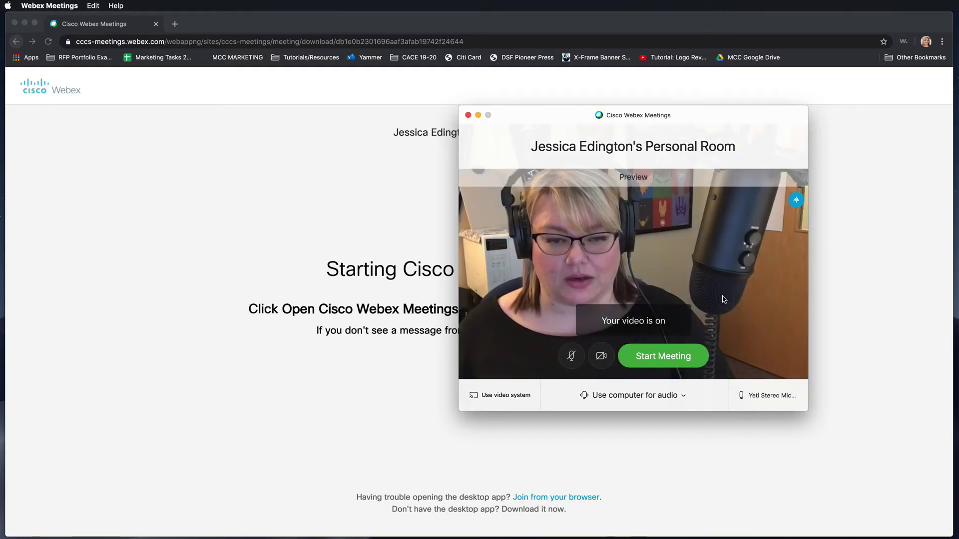
click(658, 397)
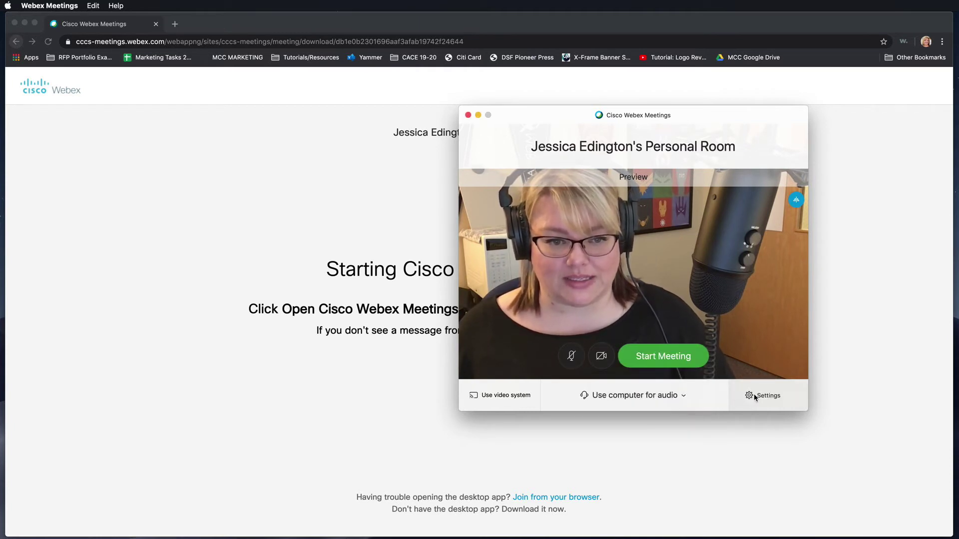
Set the meeting preview's speaker to iMac Pro Speakers in the audio settings
click(753, 396)
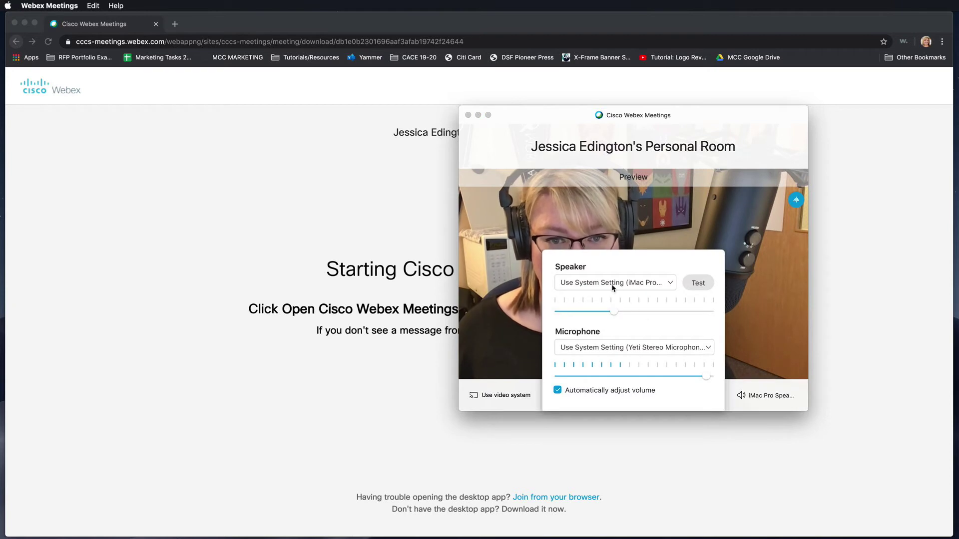
click(615, 288)
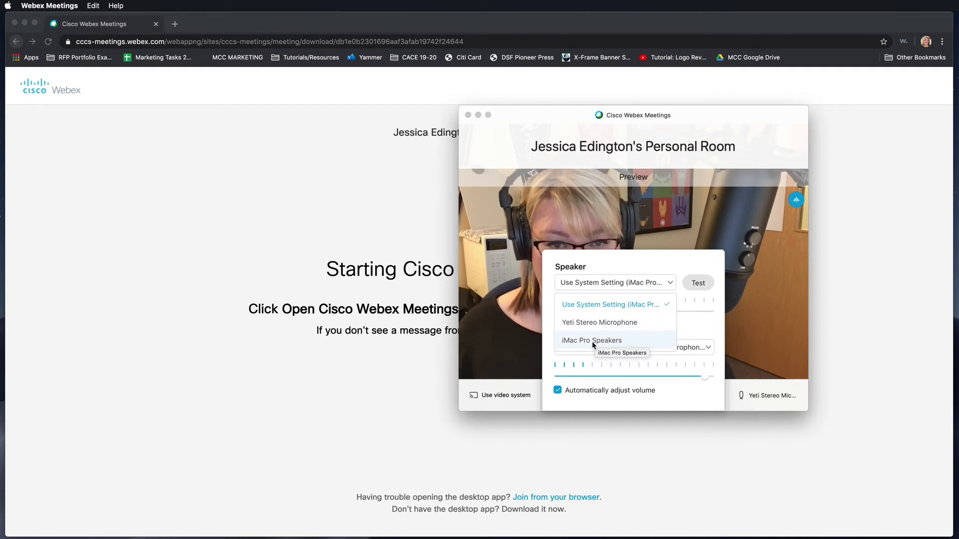
click(590, 340)
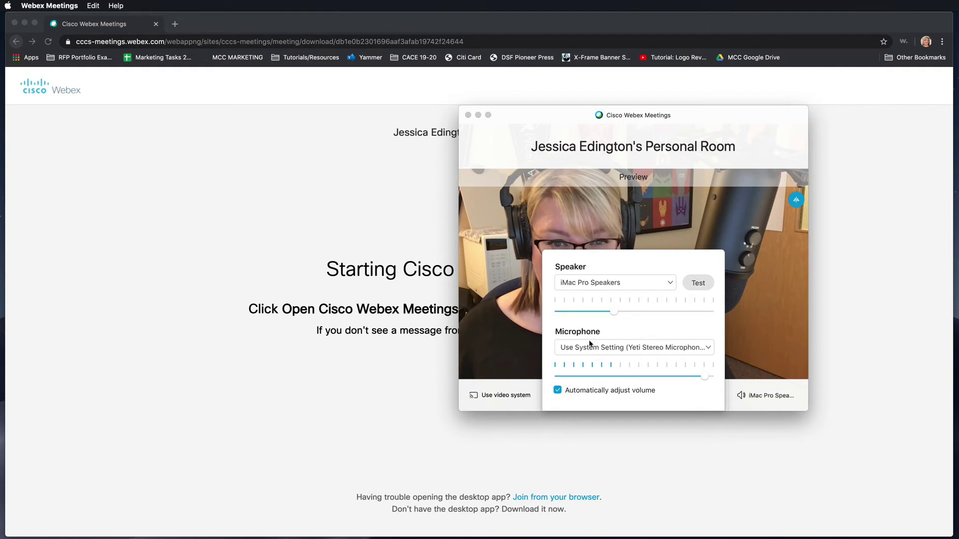
click(585, 286)
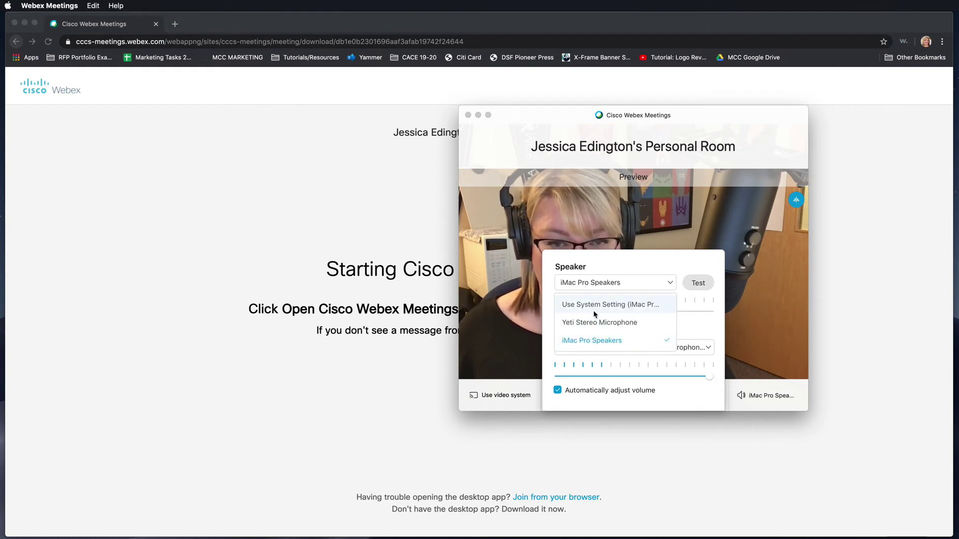
click(600, 288)
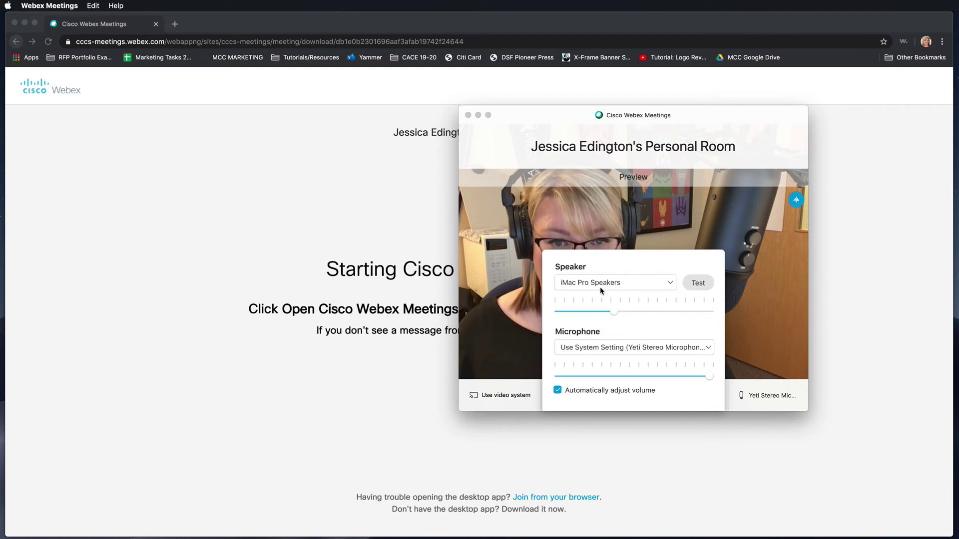
Set the microphone to iMac Pro Microphone and play a speaker test sound
click(600, 349)
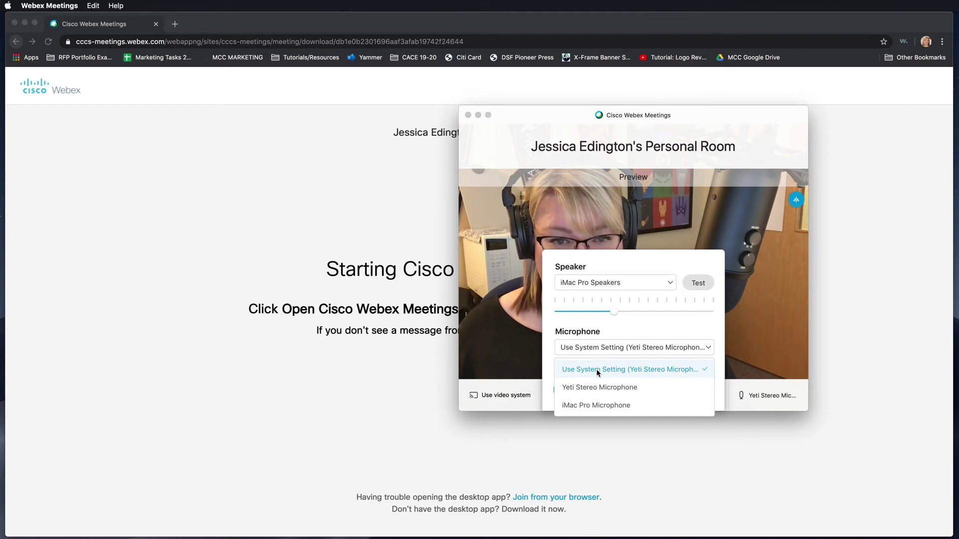
click(594, 407)
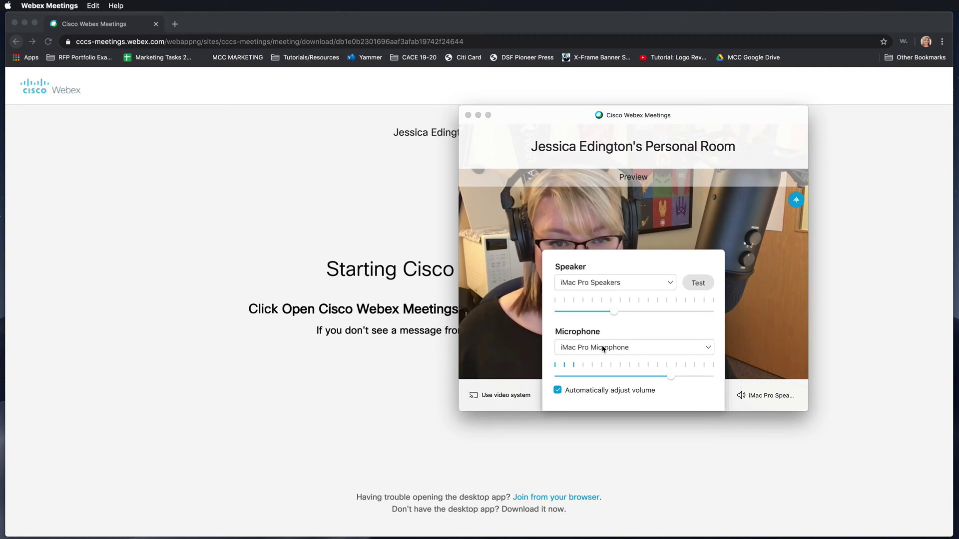
click(704, 288)
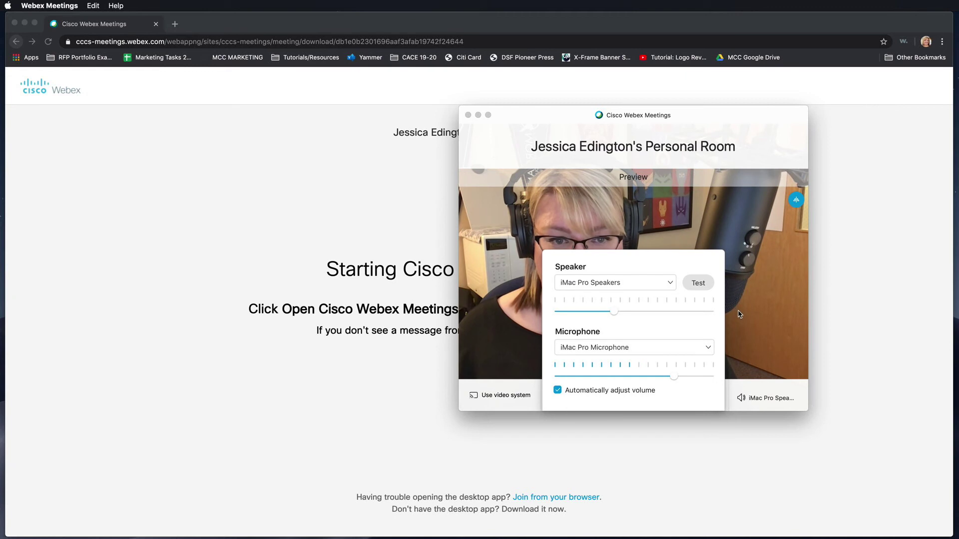
Close the audio settings, start the personal room meeting and move its window up-left
click(764, 350)
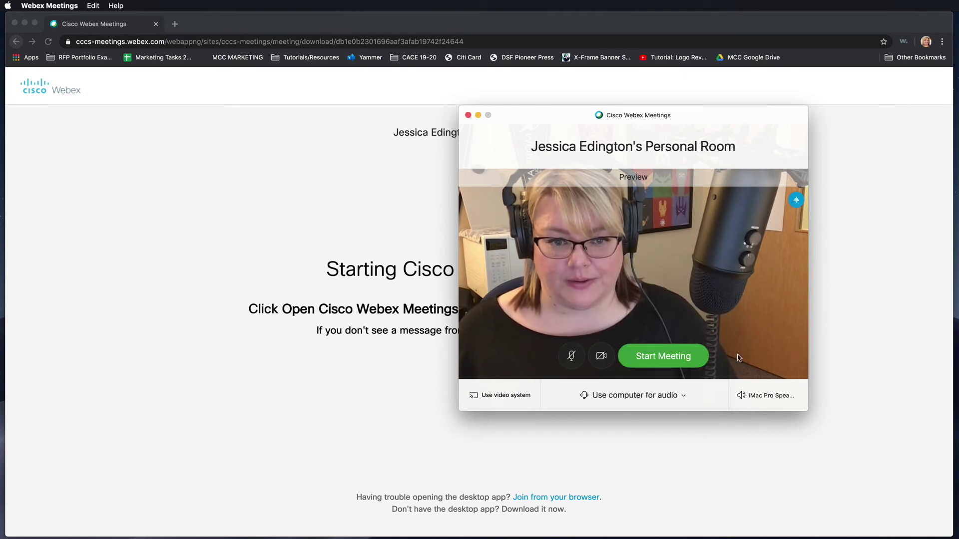
click(677, 360)
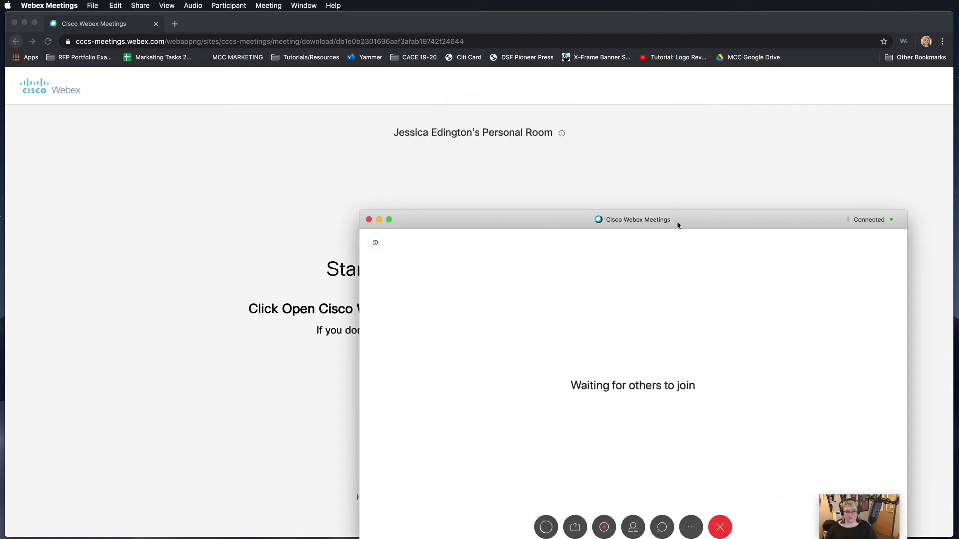
drag(678, 225, 628, 141)
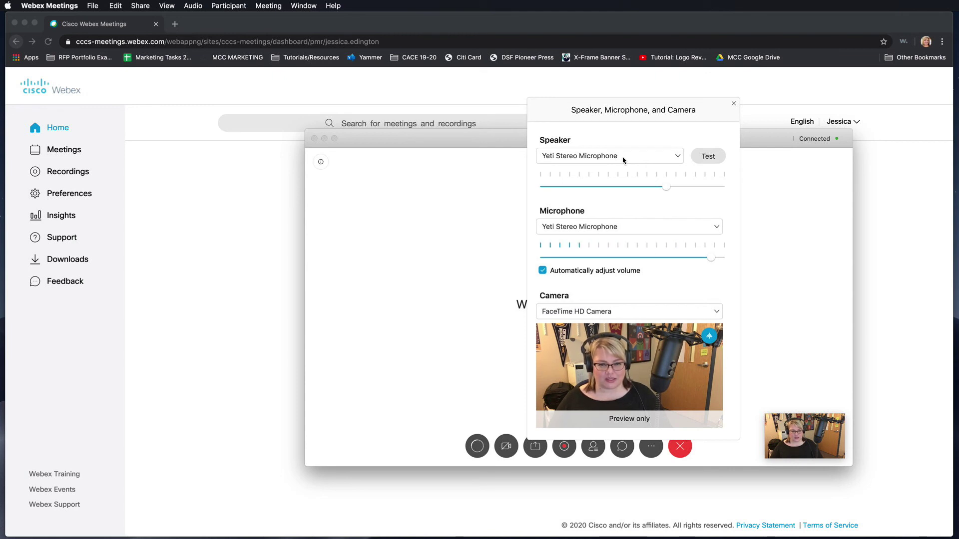
Switch the meeting's speaker to iMac Pro Speakers and microphone to iMac Pro Microphone
click(623, 159)
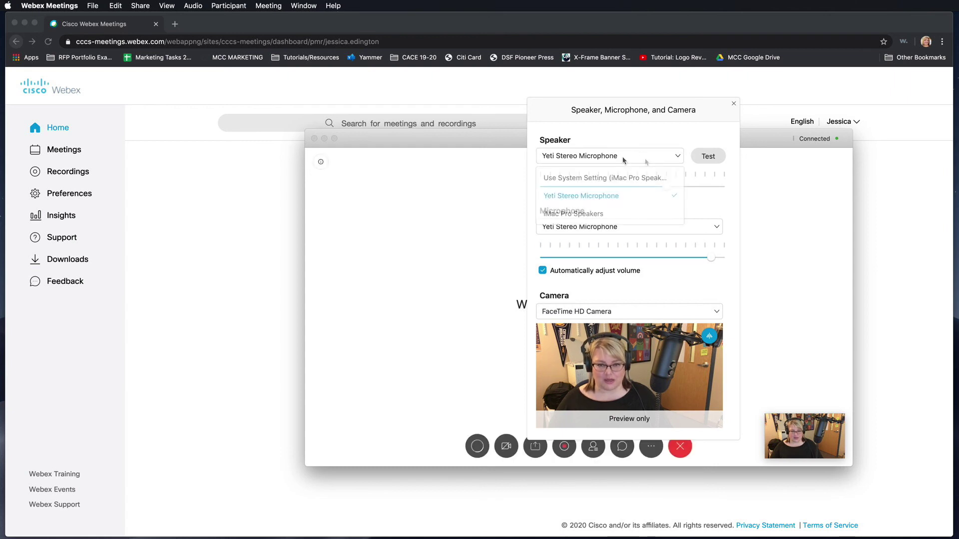
click(624, 158)
click(625, 158)
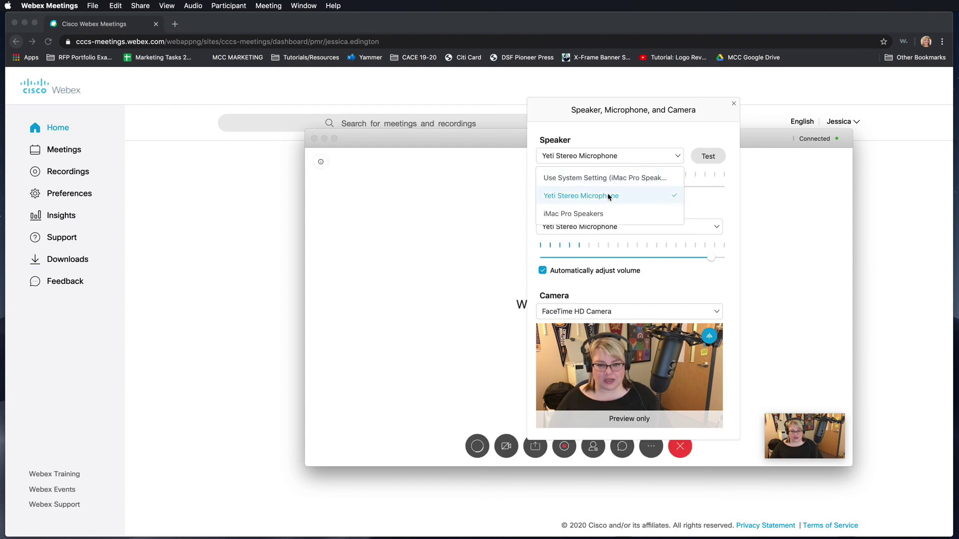
click(594, 216)
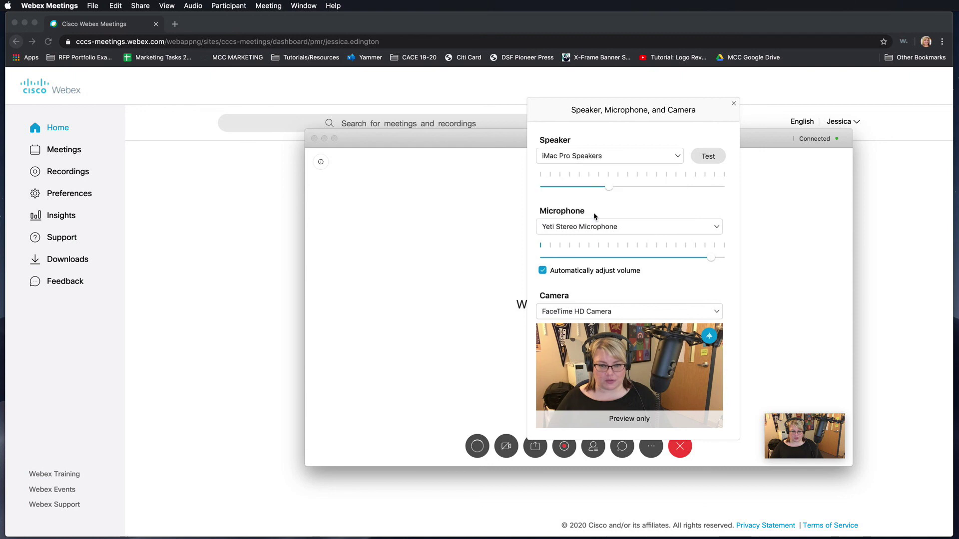
click(620, 228)
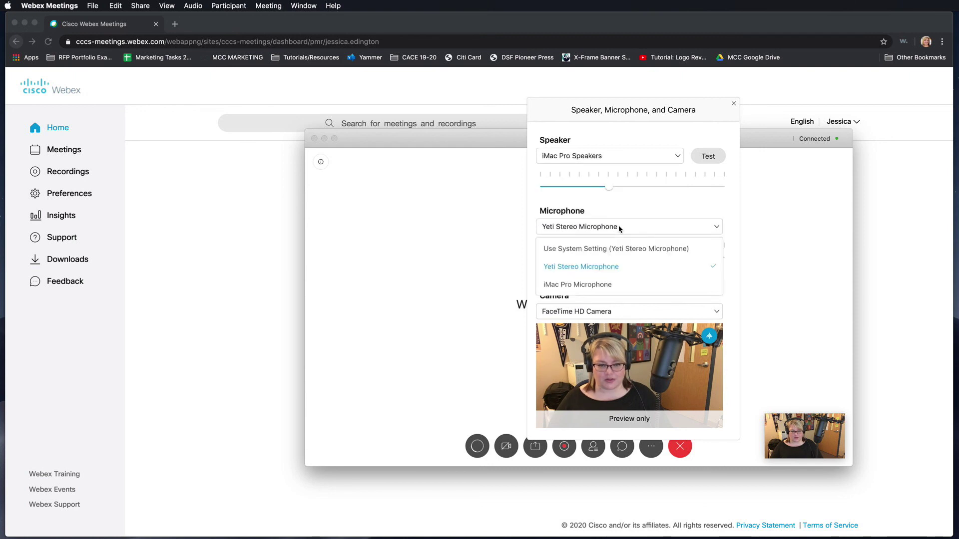
click(600, 286)
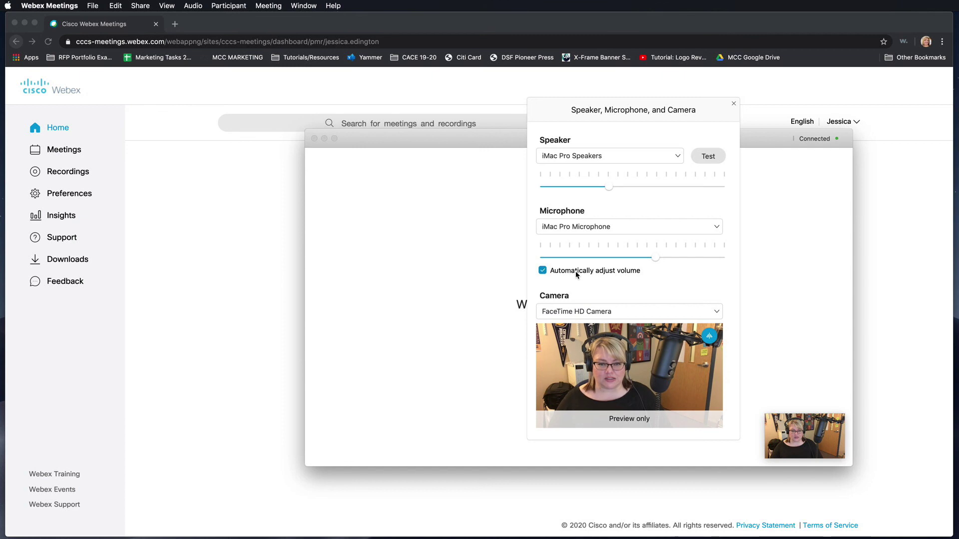
Keep FaceTime HD Camera as the camera and close the device settings
click(557, 312)
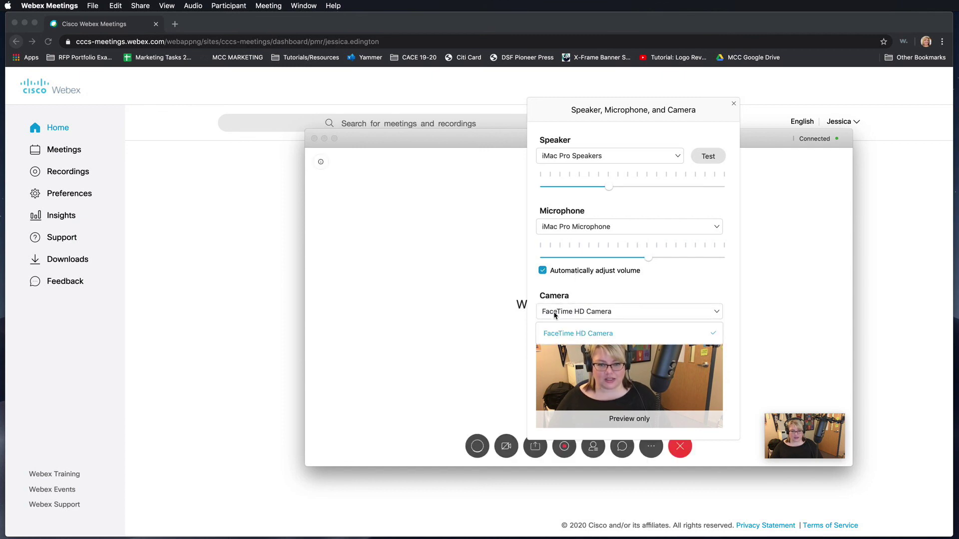
click(583, 338)
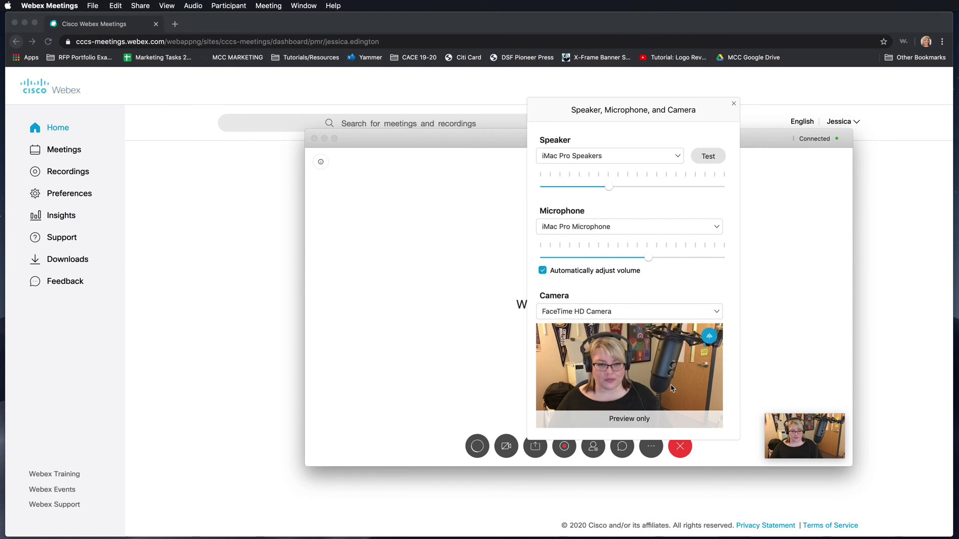
click(734, 105)
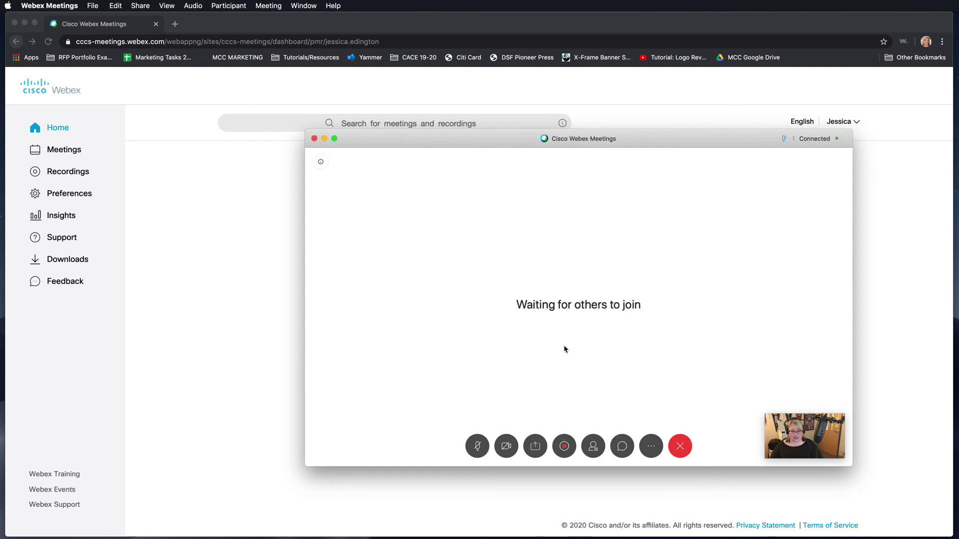